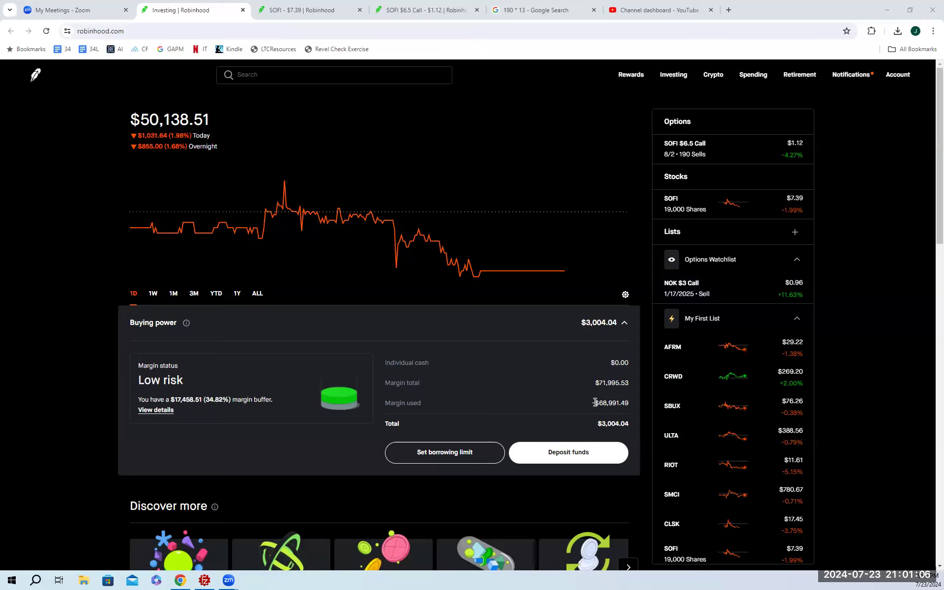
- Note the $68,991.49 margin used, then review the SOFI position's $7.40 average cost
{"action": "left_click_drag", "start_coordinate": [596, 404], "coordinate": [628, 412]}
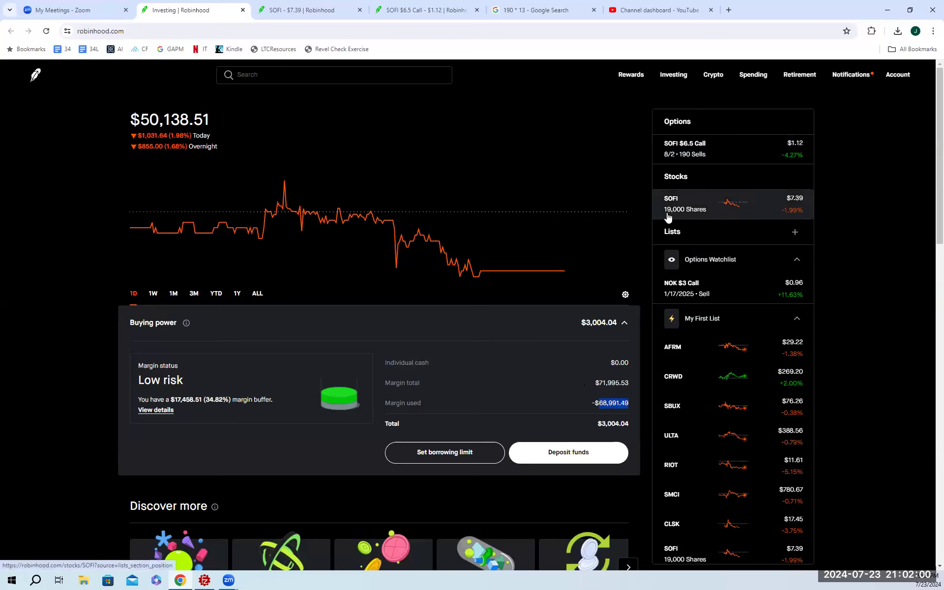
{"action": "left_click", "coordinate": [290, 12]}
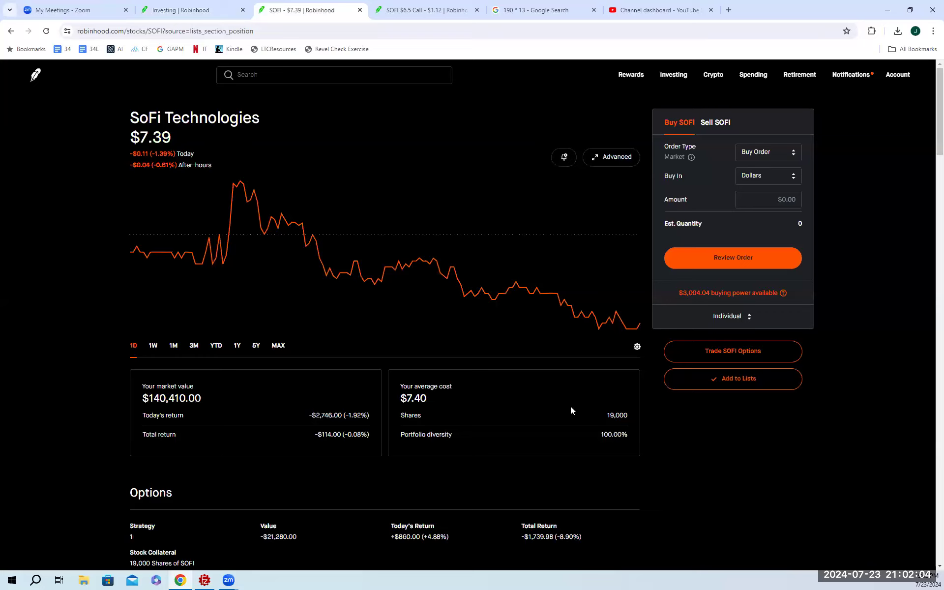
{"action": "left_click_drag", "start_coordinate": [429, 399], "coordinate": [406, 401]}
{"action": "mouse_move", "coordinate": [404, 16]}
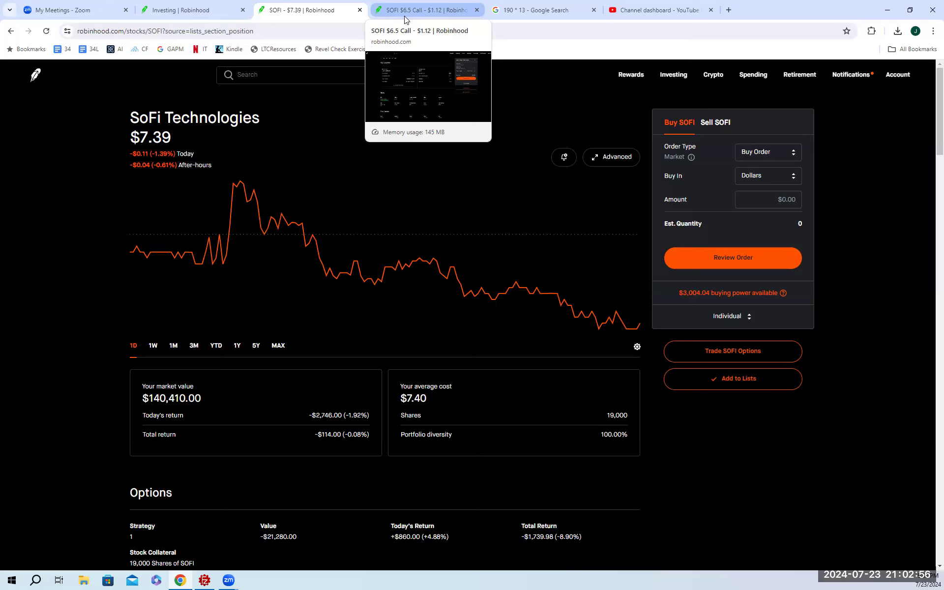
{"action": "left_click", "coordinate": [424, 10]}
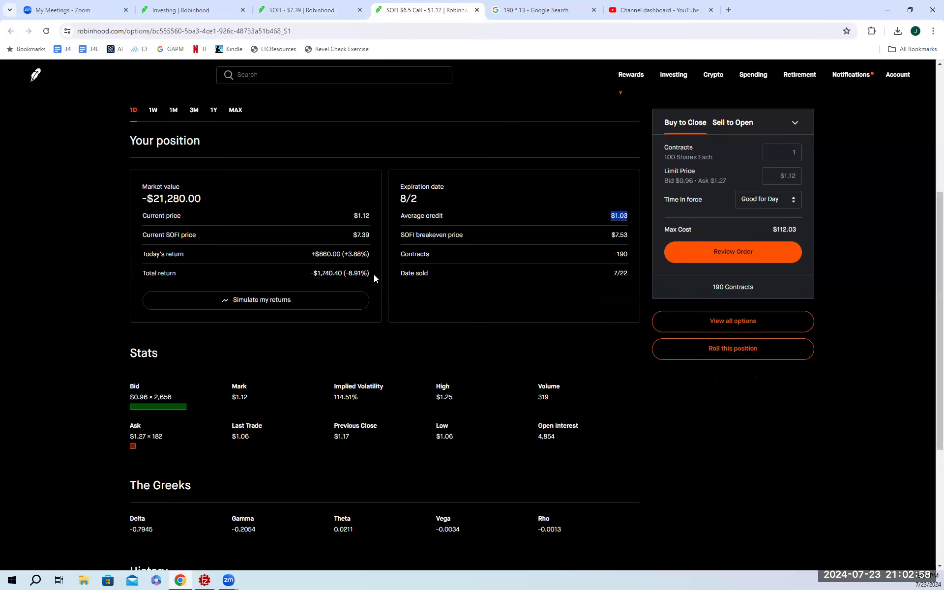
{"action": "scroll", "coordinate": [374, 274], "scroll_direction": "up", "scroll_amount": 5}
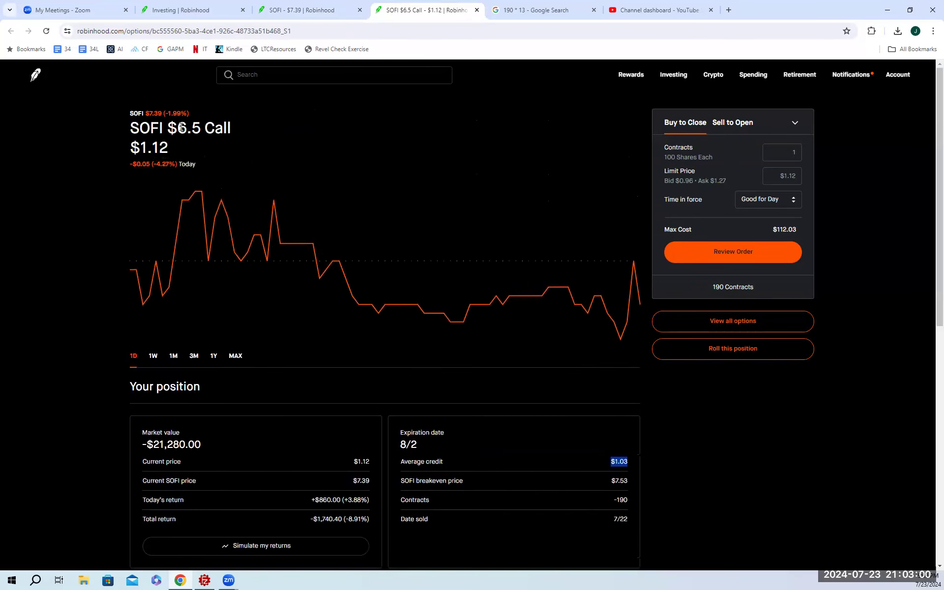
{"action": "left_click_drag", "start_coordinate": [179, 129], "coordinate": [234, 136]}
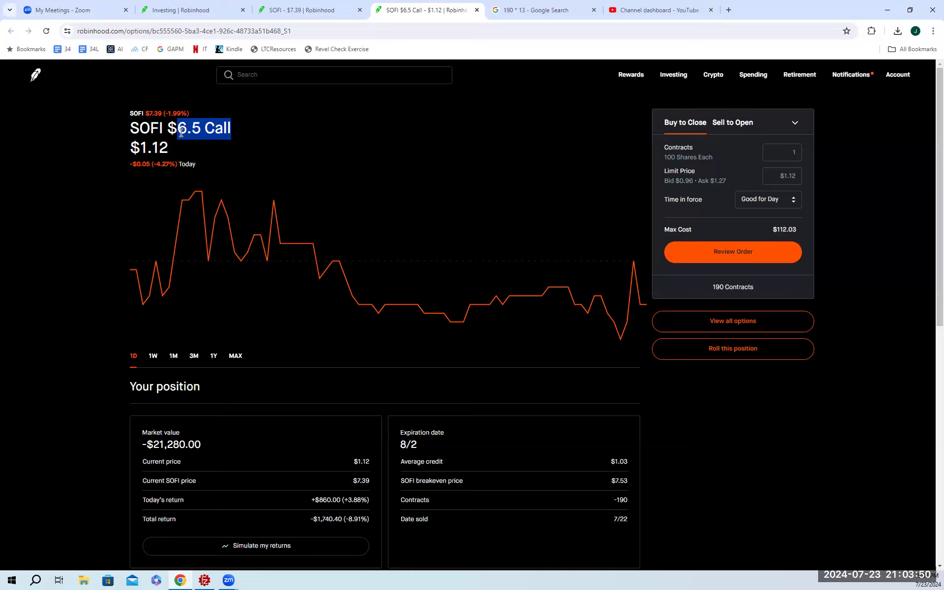
{"action": "scroll", "coordinate": [541, 389], "scroll_direction": "down", "scroll_amount": 2}
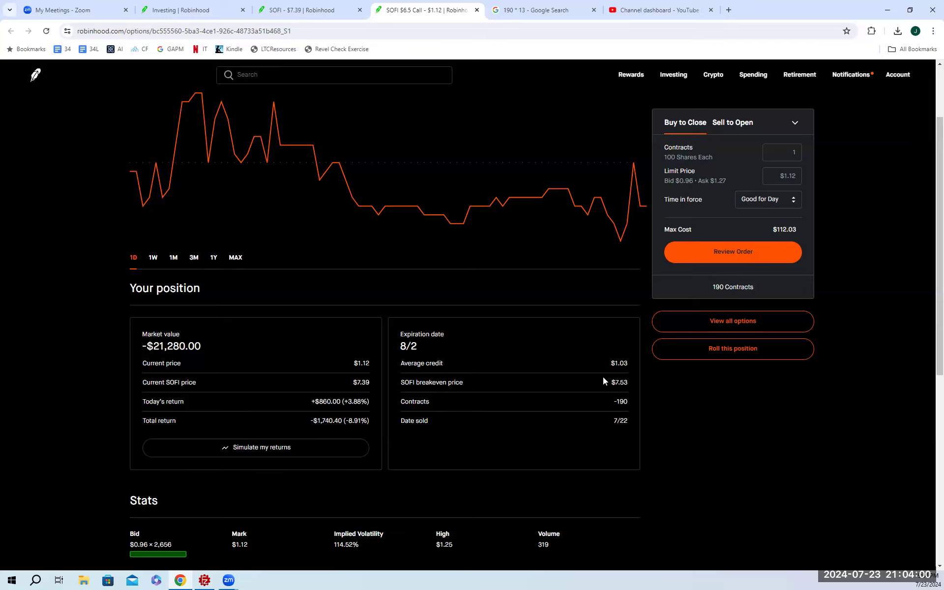
{"action": "scroll", "coordinate": [613, 374], "scroll_direction": "up", "scroll_amount": 1}
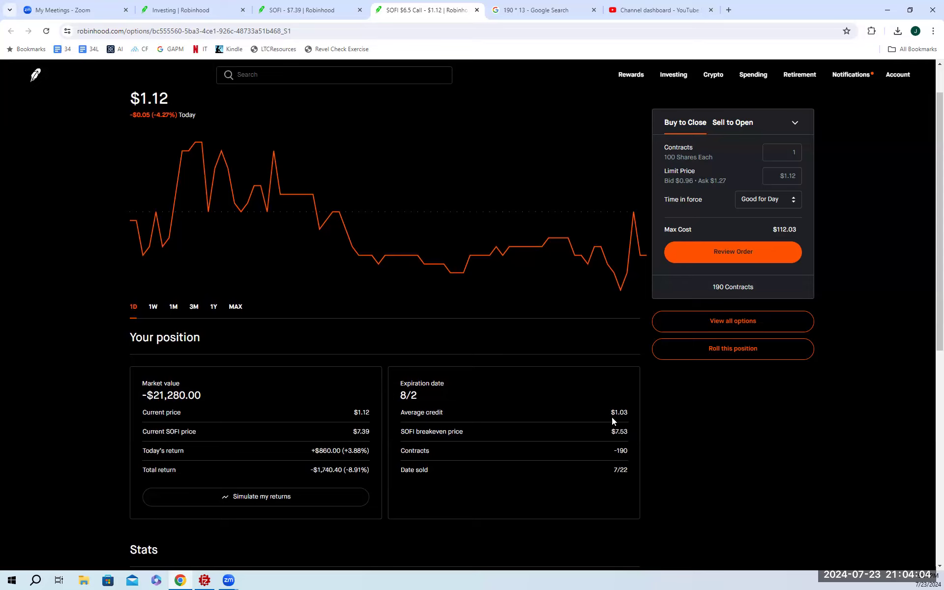
{"action": "left_click_drag", "start_coordinate": [611, 414], "coordinate": [628, 413]}
{"action": "scroll", "coordinate": [124, 139], "scroll_direction": "up", "scroll_amount": 1}
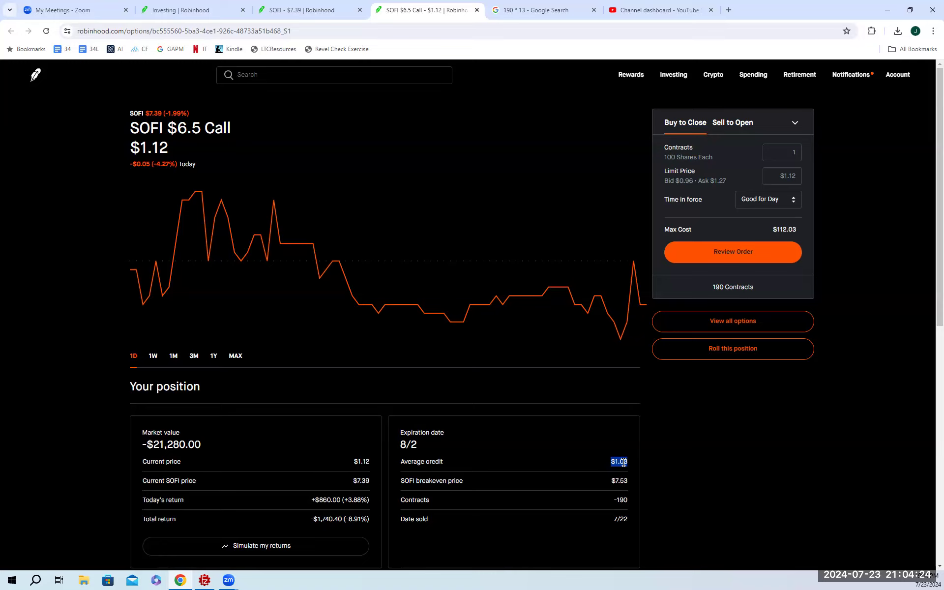
- Calculate 13 / 750 (0.01733333333) in Google, then double it to 0.03466666666
{"action": "left_click", "coordinate": [729, 10]}
{"action": "type", "text": "13"}
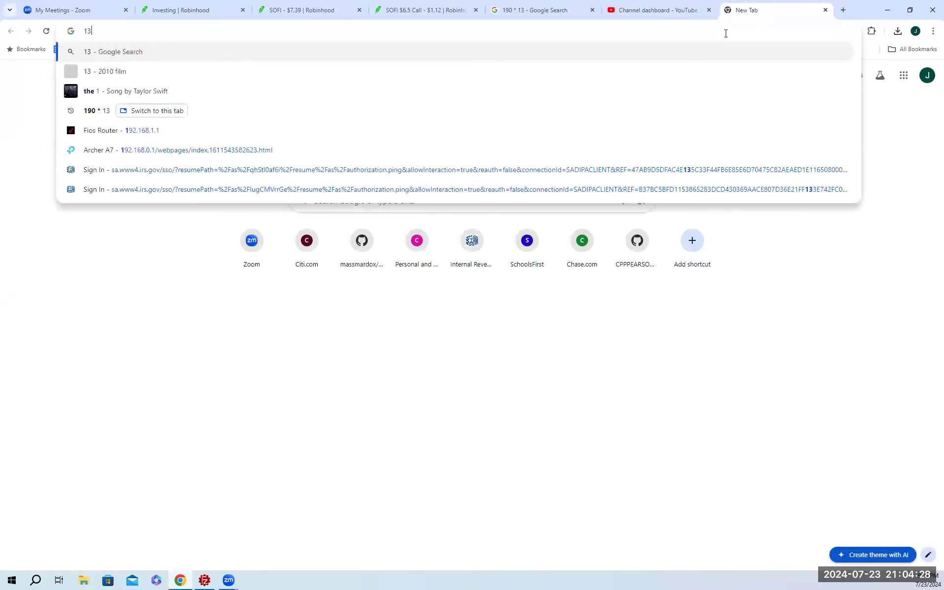
{"action": "type", "text": " /"}
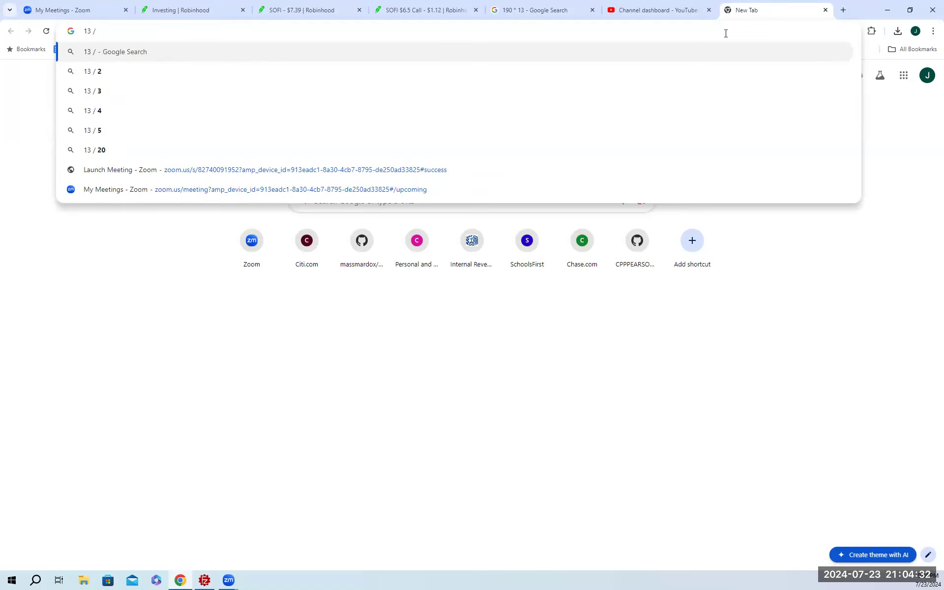
{"action": "type", "text": " 750"}
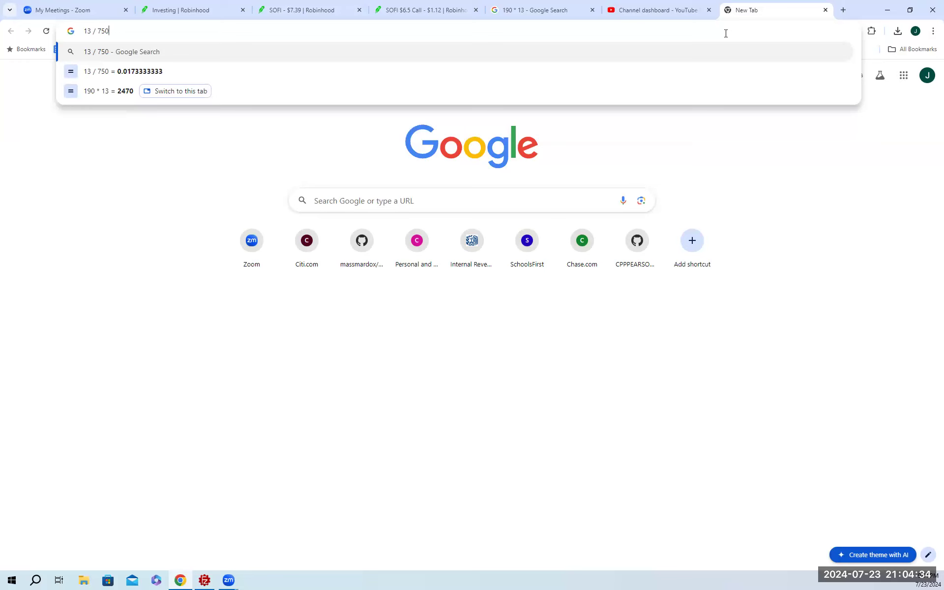
{"action": "key", "text": "Return"}
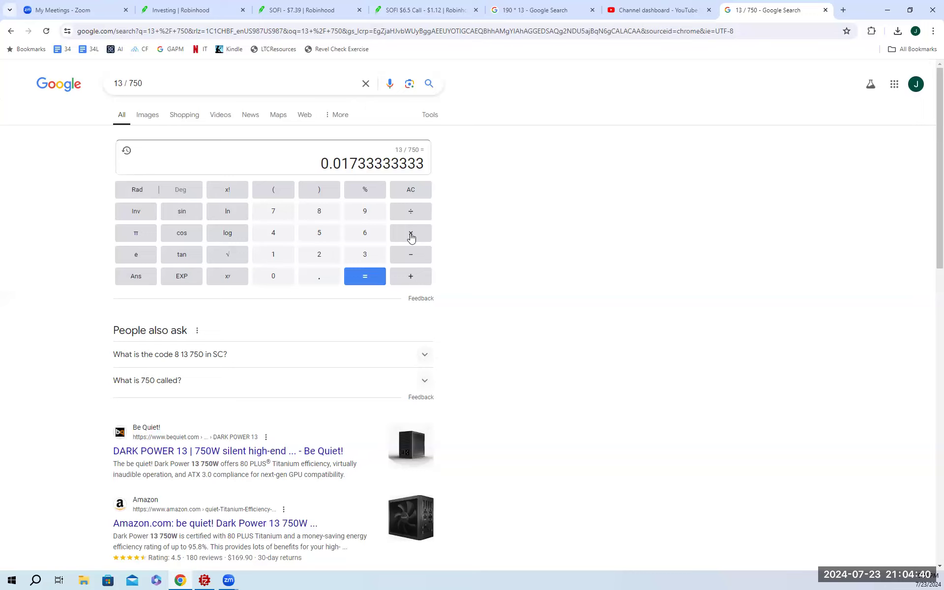
{"action": "left_click", "coordinate": [411, 237]}
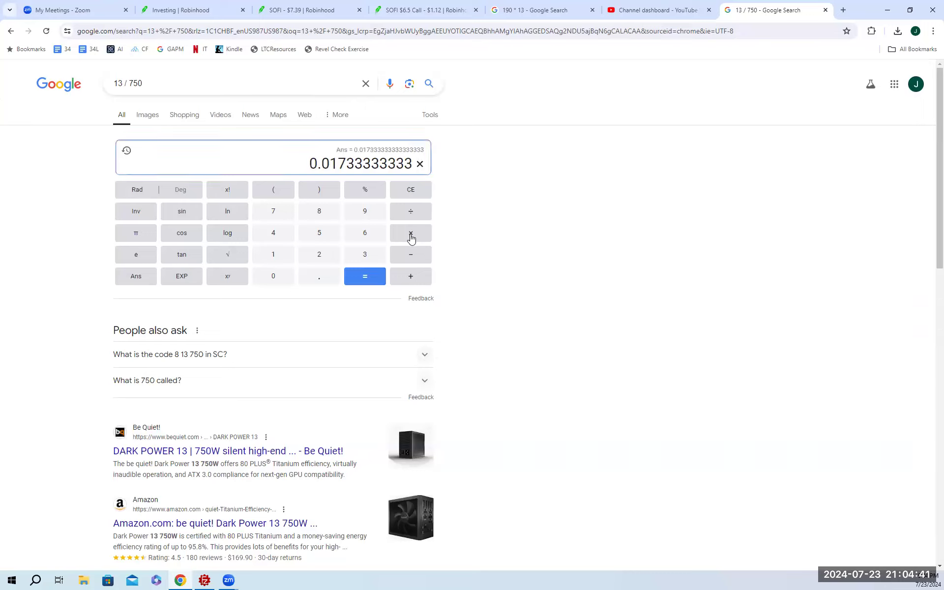
{"action": "left_click", "coordinate": [327, 258]}
{"action": "left_click", "coordinate": [366, 279]}
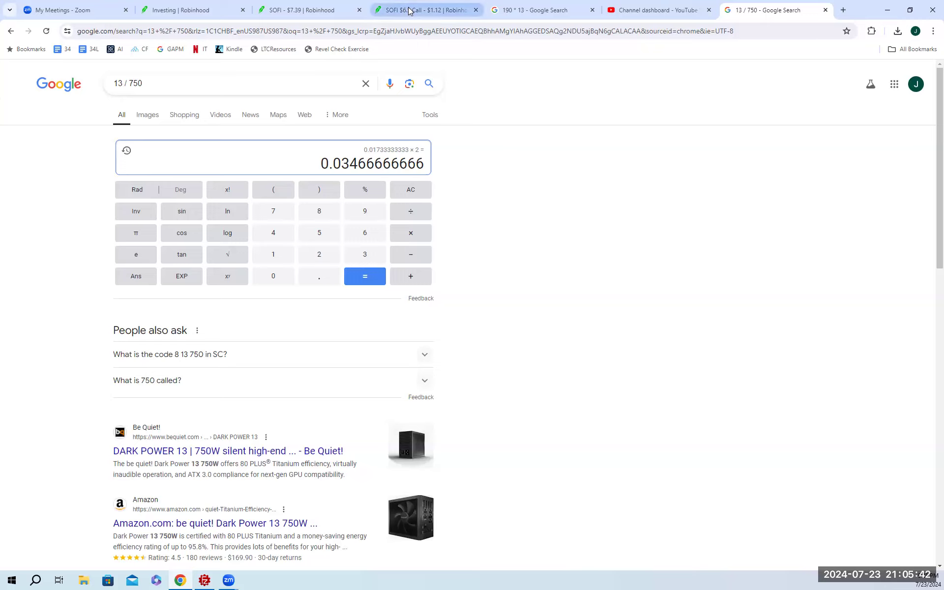
{"action": "mouse_move", "coordinate": [409, 10]}
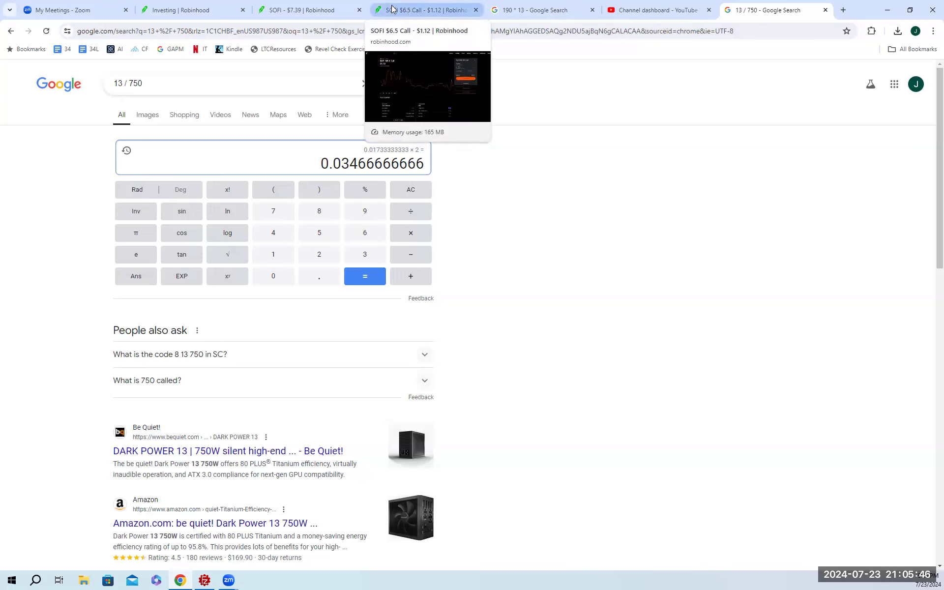
- Review the SOFI $6.5 Call's -190 contracts and 7/22 sale date
{"action": "left_click", "coordinate": [441, 10]}
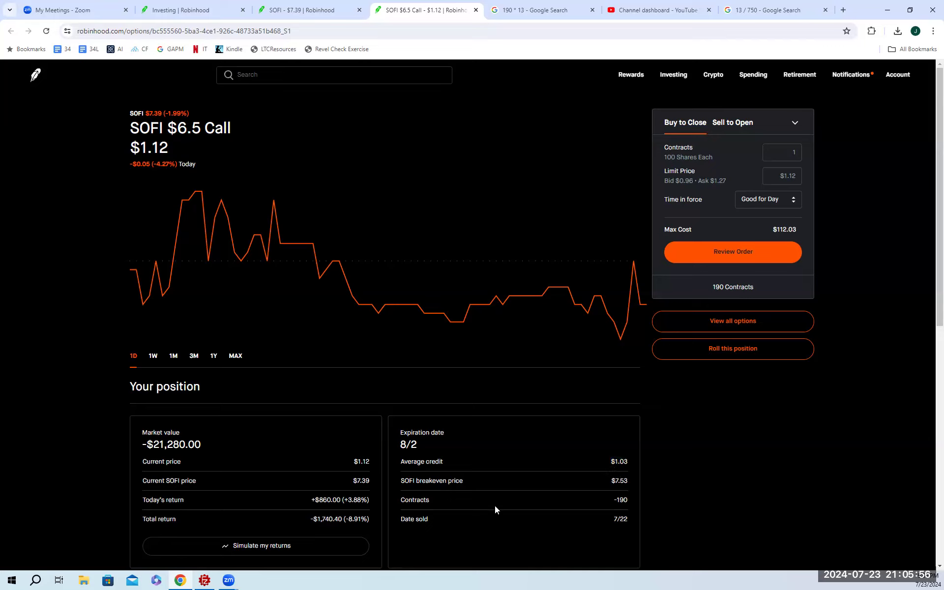
{"action": "left_click_drag", "start_coordinate": [611, 502], "coordinate": [636, 499]}
- Compute 13 × 190 = 2470 on the Google calculator
{"action": "left_click", "coordinate": [777, 10]}
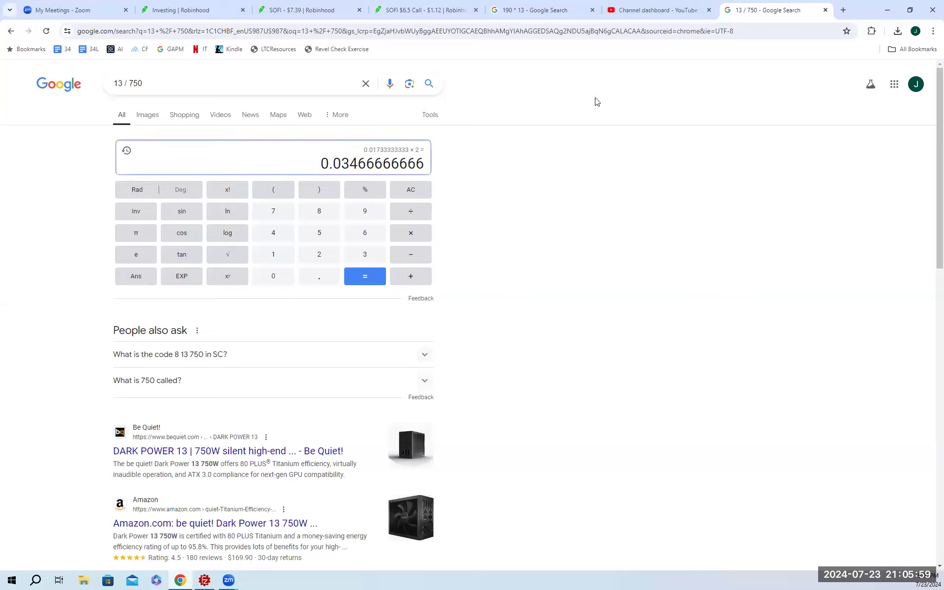
{"action": "left_click", "coordinate": [274, 261]}
{"action": "left_click", "coordinate": [363, 257]}
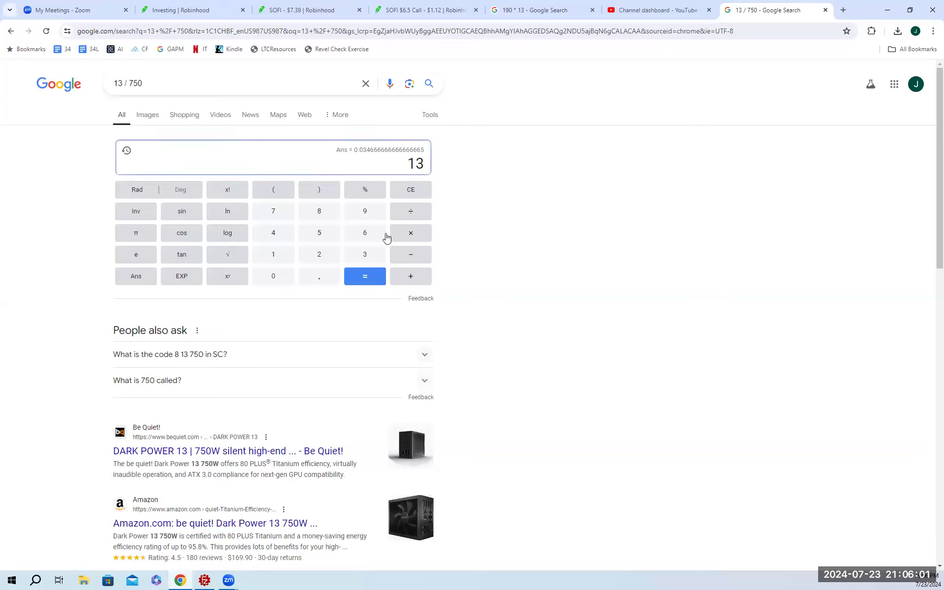
{"action": "left_click", "coordinate": [415, 239]}
{"action": "left_click", "coordinate": [280, 260]}
{"action": "left_click", "coordinate": [365, 215]}
{"action": "left_click", "coordinate": [267, 279]}
{"action": "left_click", "coordinate": [374, 278]}
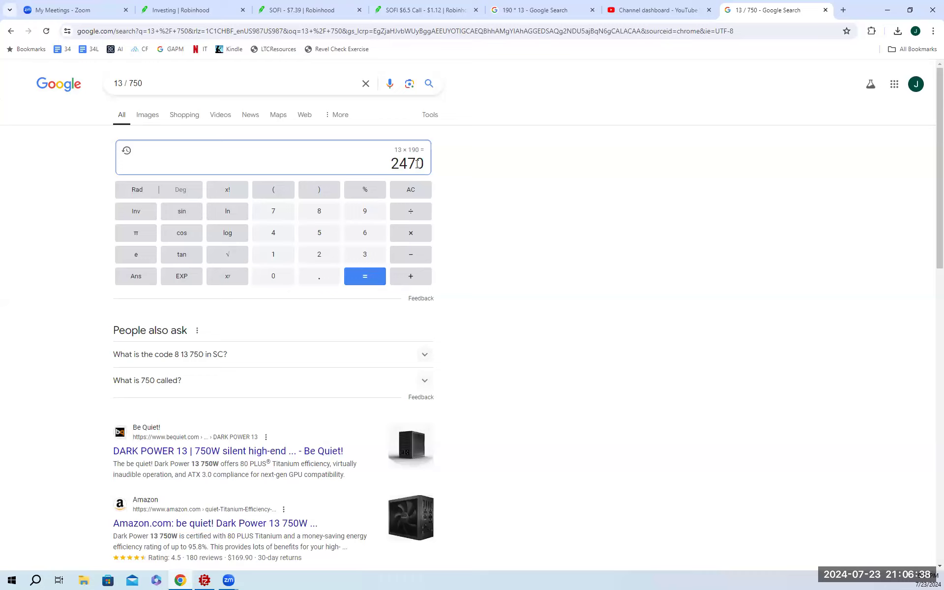
- Clear the calculator and compute 2000 ÷ 52000 = 0.03846153846
{"action": "left_click", "coordinate": [407, 193]}
{"action": "left_click", "coordinate": [324, 256]}
{"action": "left_click", "coordinate": [276, 278]}
{"action": "left_click", "coordinate": [276, 278]}
{"action": "left_click", "coordinate": [276, 277]}
{"action": "left_click", "coordinate": [408, 216]}
{"action": "left_click", "coordinate": [318, 236]}
{"action": "left_click", "coordinate": [313, 256]}
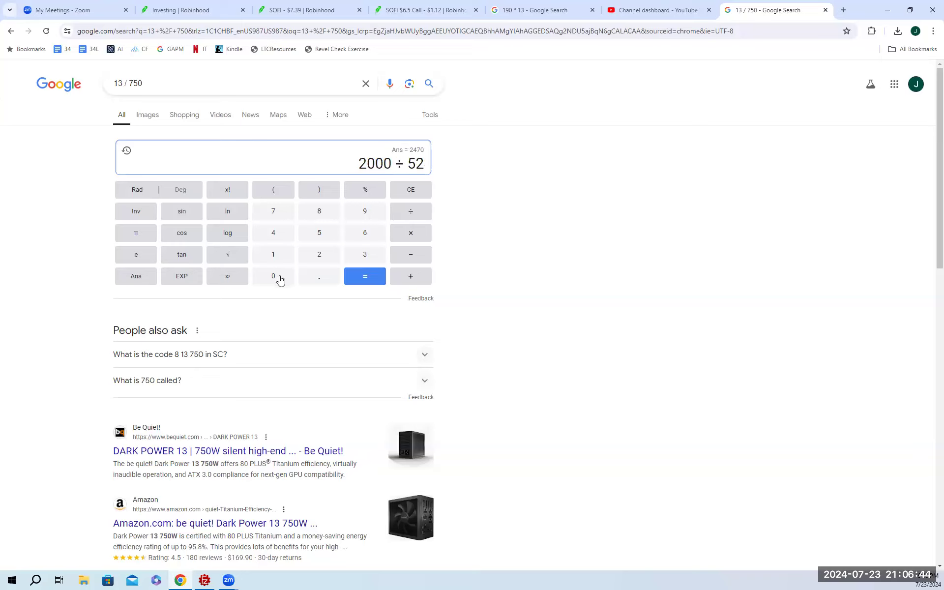
{"action": "left_click", "coordinate": [279, 277]}
{"action": "left_click", "coordinate": [280, 279]}
{"action": "left_click", "coordinate": [280, 278]}
{"action": "left_click", "coordinate": [363, 280]}
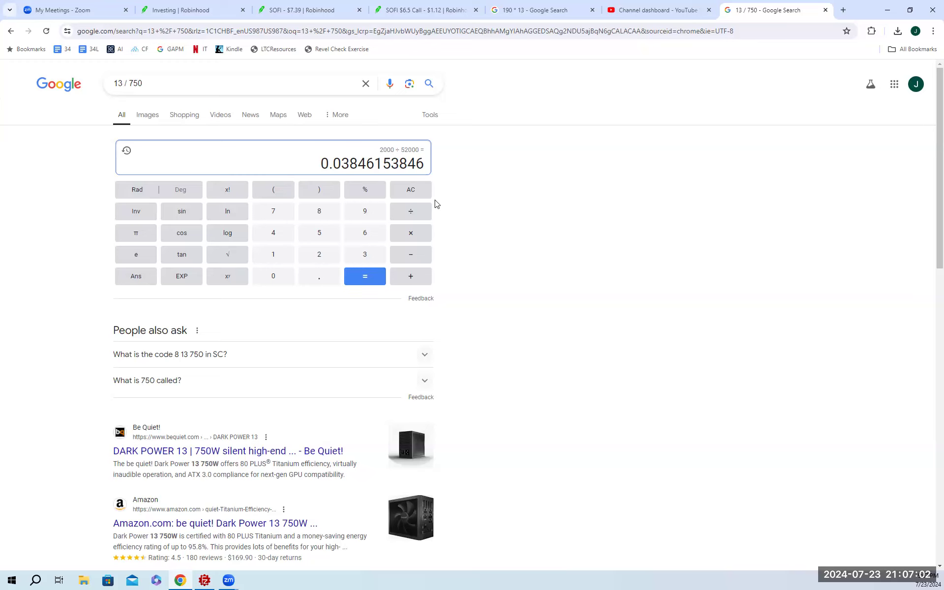
{"action": "left_click", "coordinate": [401, 14]}
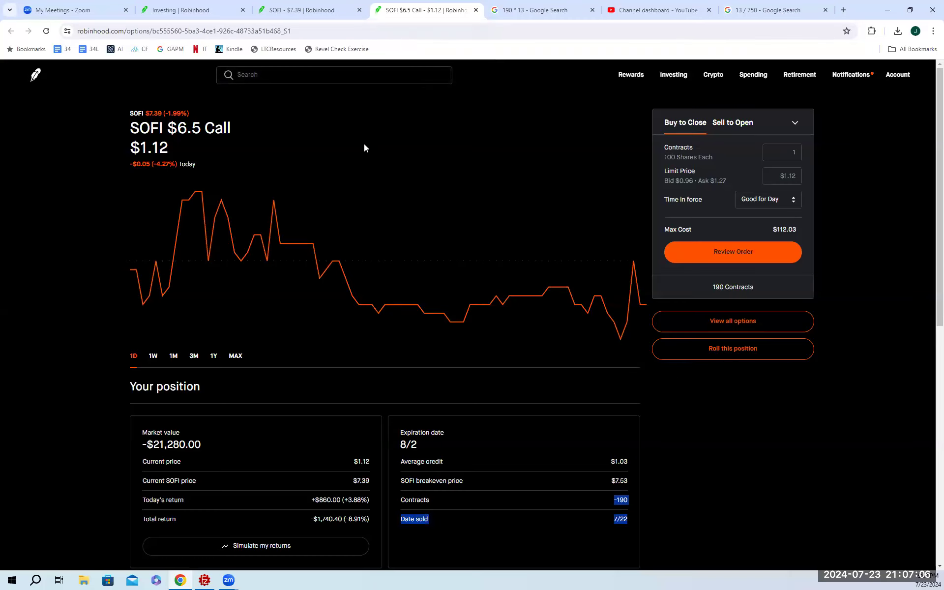
- Highlight the $6.5 strike in the SOFI call position title
{"action": "left_click_drag", "start_coordinate": [168, 124], "coordinate": [229, 123]}
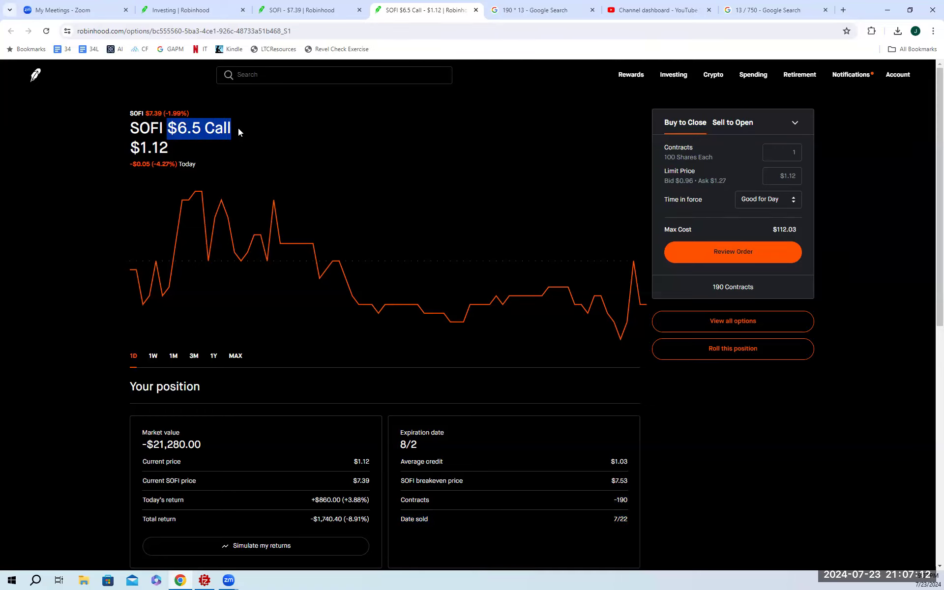
- Replace the 13 / 750 Google query with 6.50 - .13
{"action": "key", "text": "ctrl+9"}
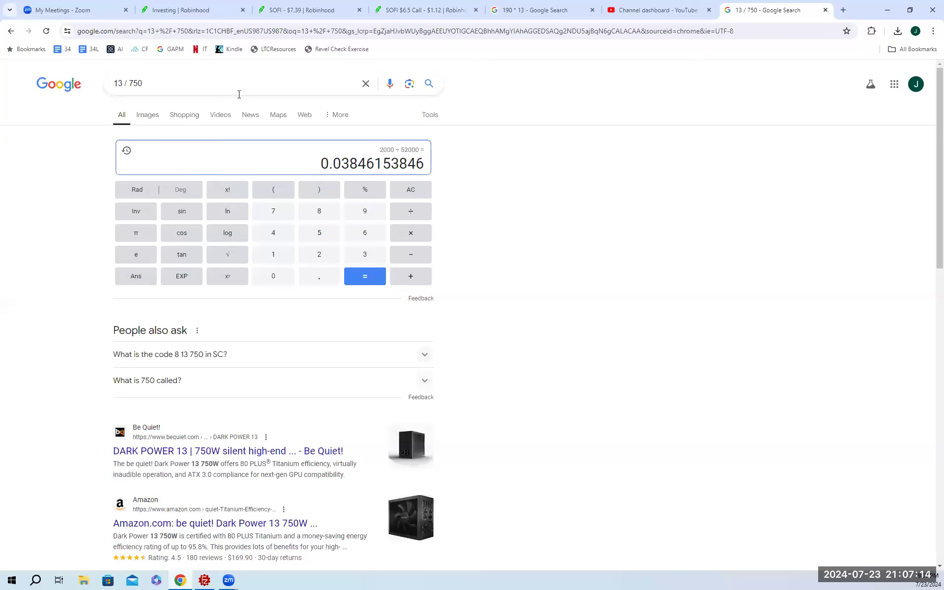
{"action": "key", "text": "ctrl+a"}
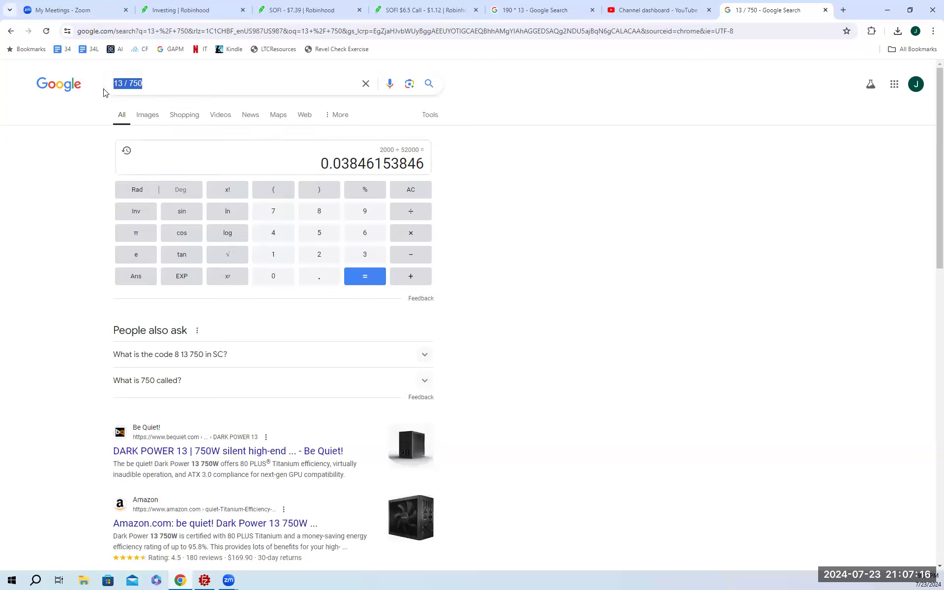
{"action": "type", "text": "6"}
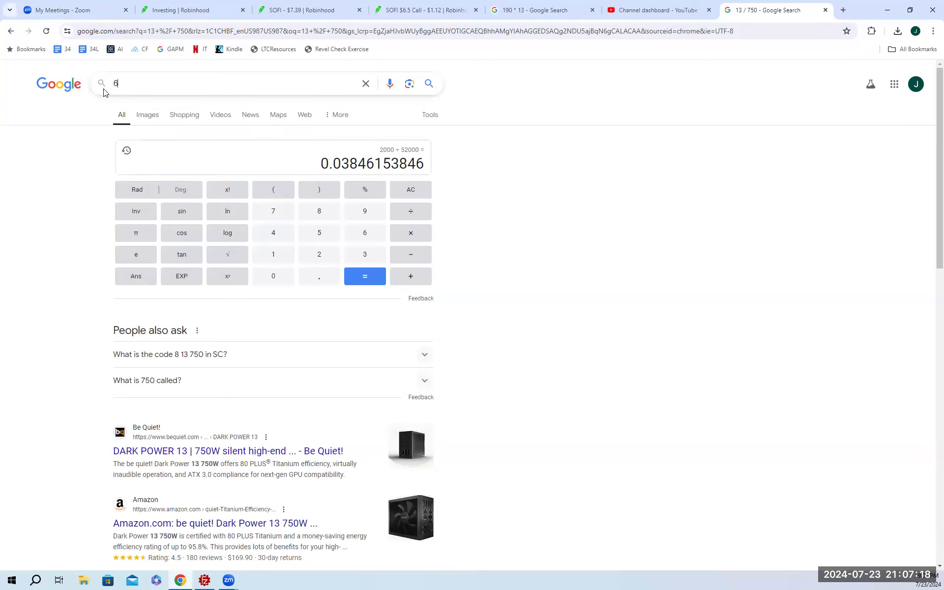
{"action": "type", "text": ".50"}
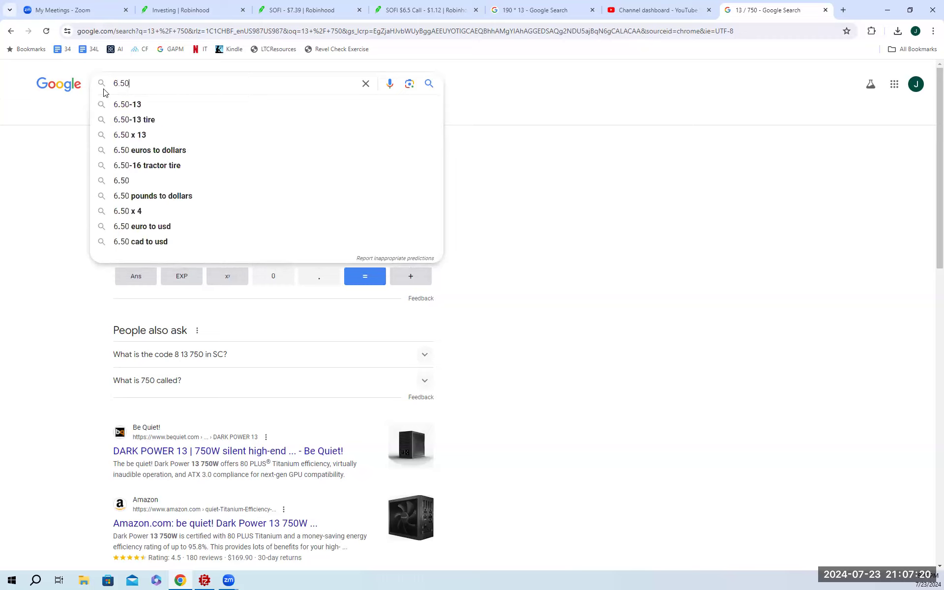
{"action": "type", "text": " - .13"}
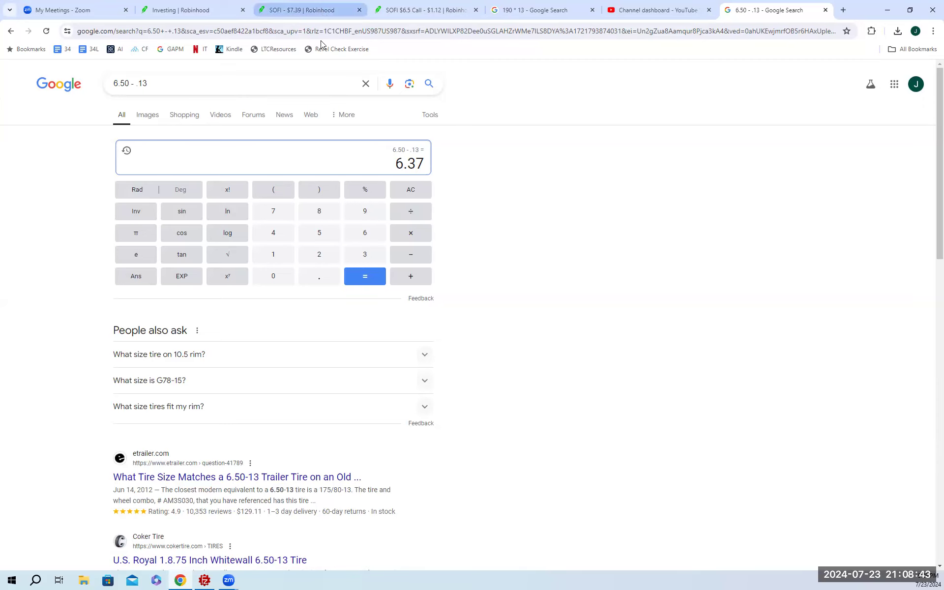
- Show the SOFI call chain for the August 2 expiry, listing the $6.5 call at $1.12
{"action": "left_click", "coordinate": [322, 11]}
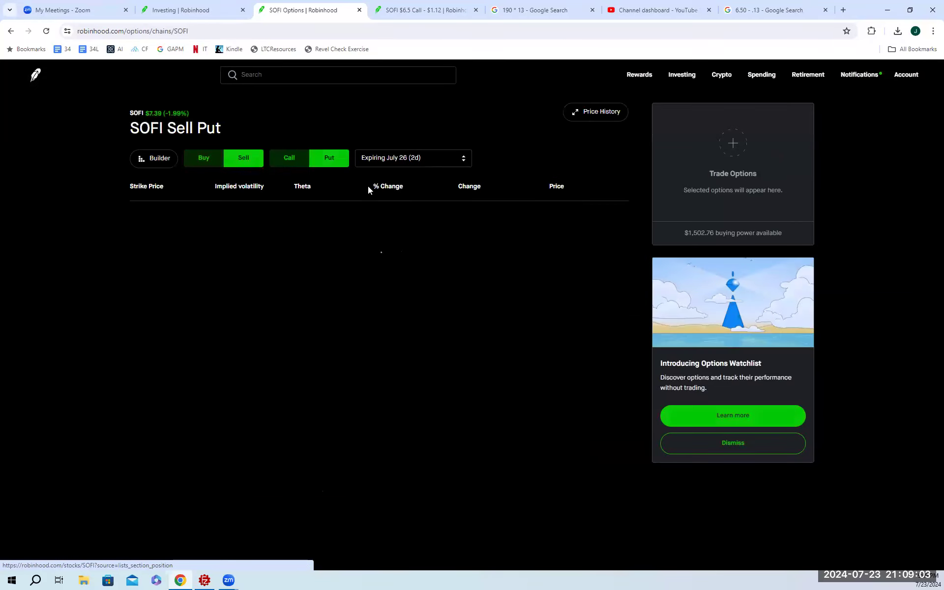
{"action": "left_click", "coordinate": [429, 161]}
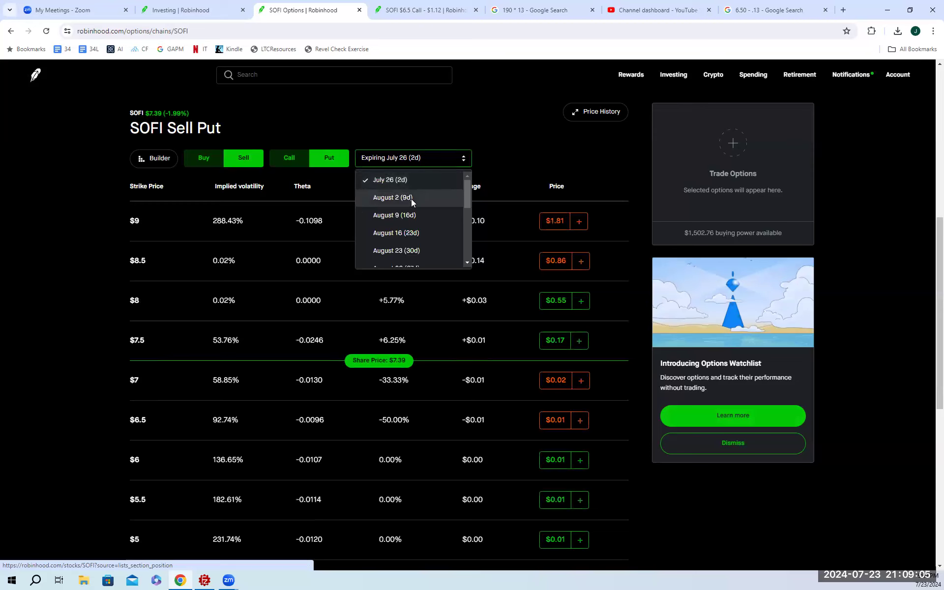
{"action": "left_click", "coordinate": [409, 199]}
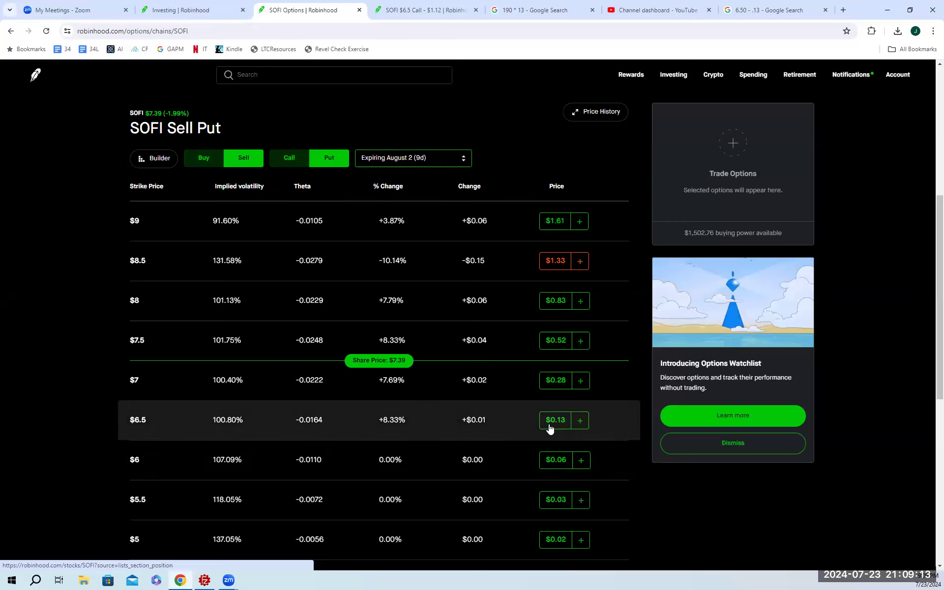
{"action": "left_click", "coordinate": [284, 160]}
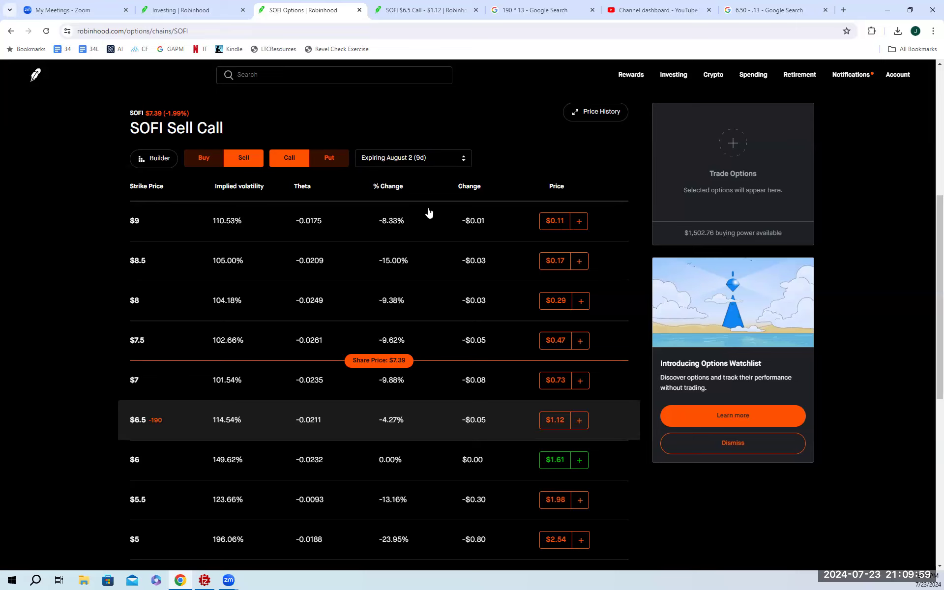
- Switch the August 2 SOFI chain to puts, showing the $6.5 put at $0.13
{"action": "left_click", "coordinate": [329, 161]}
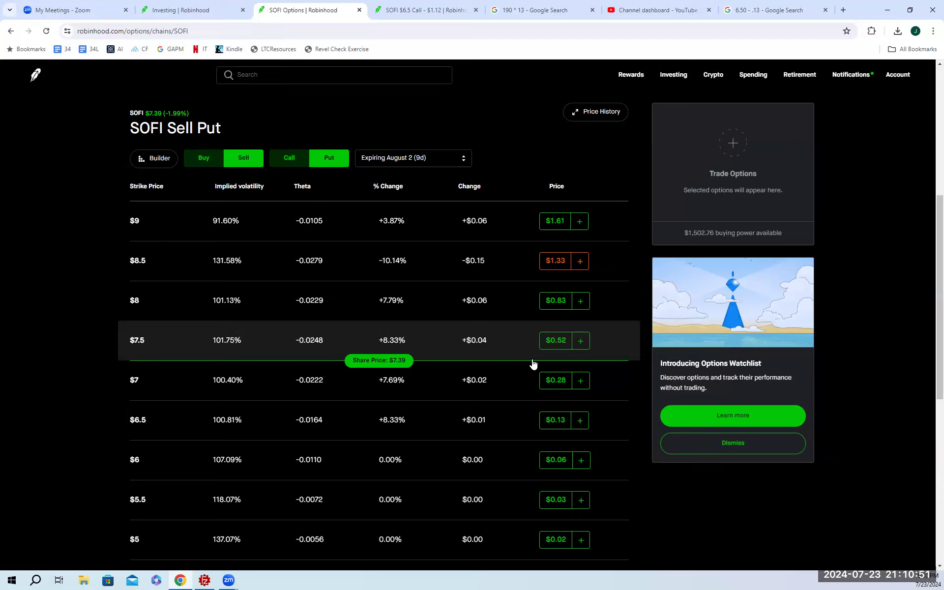
- Replace the Google calculation with .5/7, giving 0.07142857142
{"action": "left_click", "coordinate": [800, 9]}
{"action": "triple_click", "coordinate": [214, 82]}
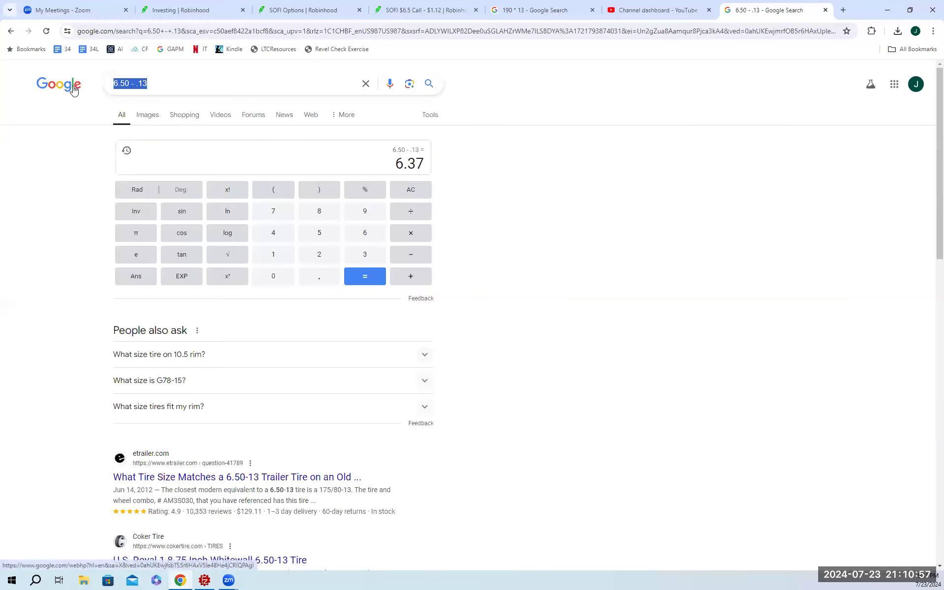
{"action": "key", "text": "BackSpace"}
{"action": "type", "text": ".5/7"}
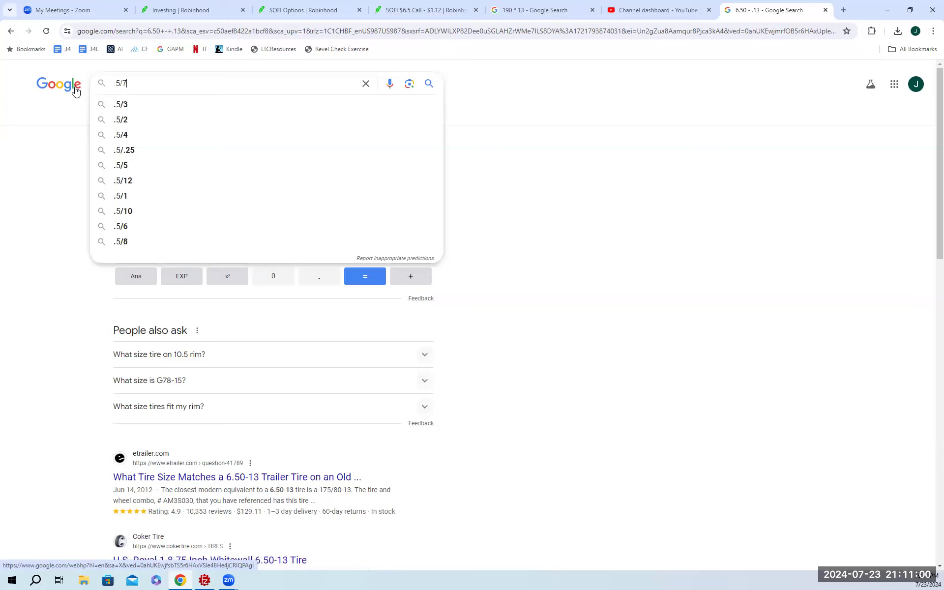
{"action": "key", "text": "Return"}
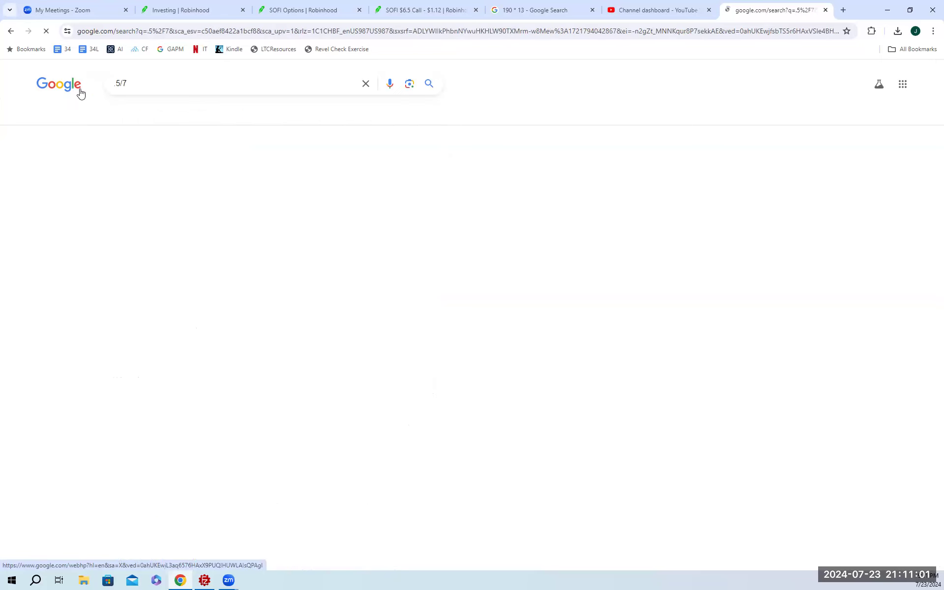
{"action": "left_click", "coordinate": [423, 190]}
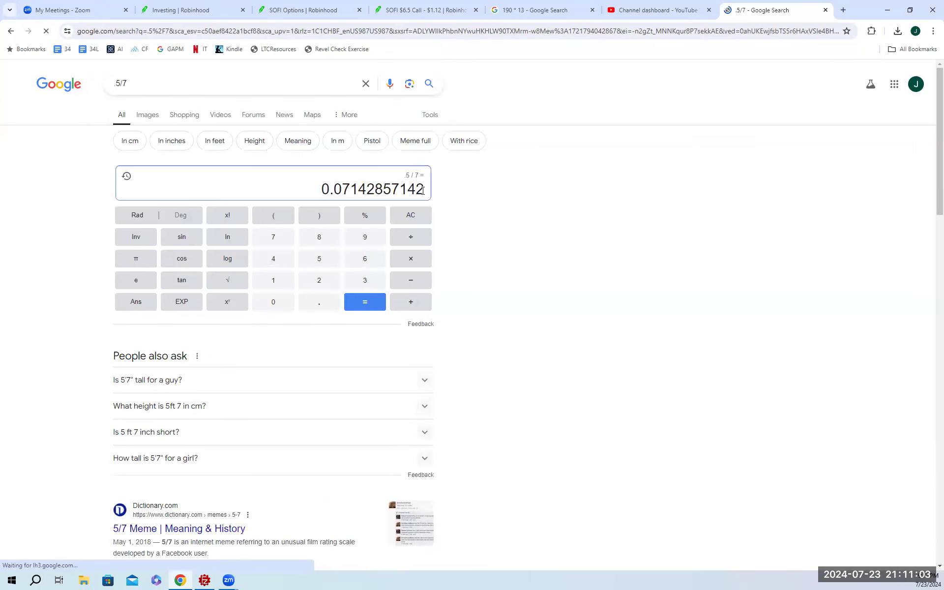
{"action": "left_click", "coordinate": [455, 10]}
- Scroll through the August 2 SOFI put strikes and check dates in the system calendar
{"action": "left_click", "coordinate": [283, 7]}
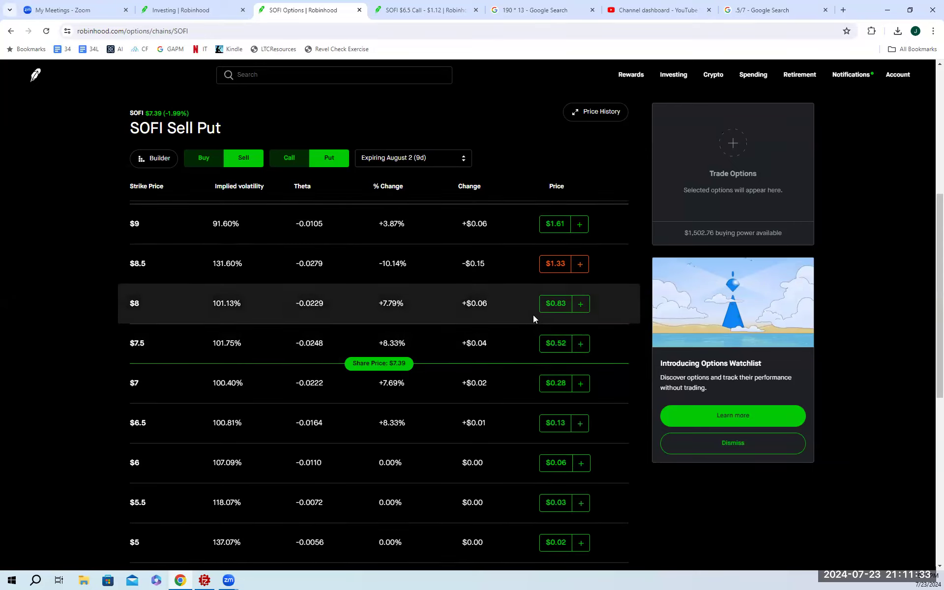
{"action": "scroll", "coordinate": [495, 413], "scroll_direction": "up", "scroll_amount": 2}
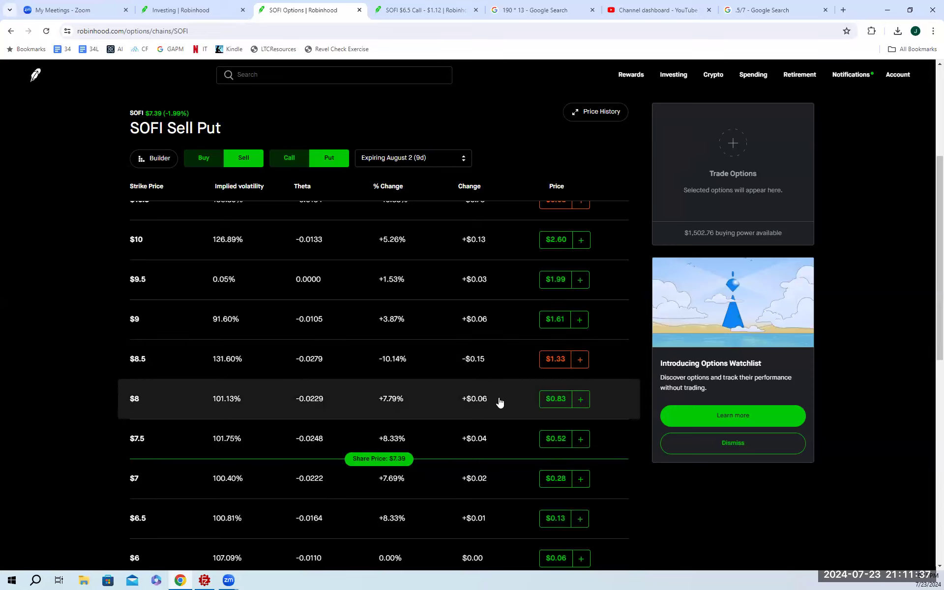
{"action": "key", "text": "Tab"}
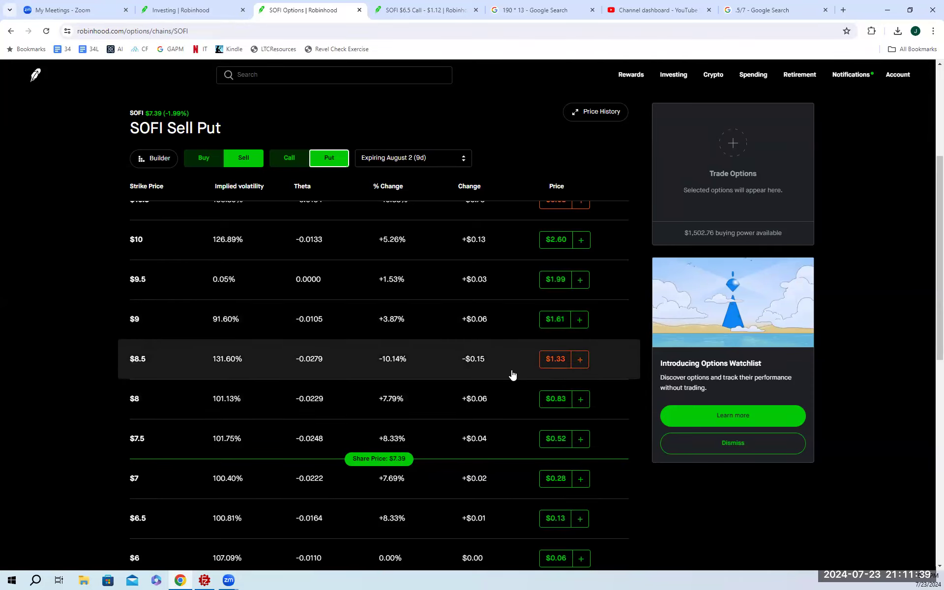
{"action": "scroll", "coordinate": [509, 394], "scroll_direction": "down", "scroll_amount": 1}
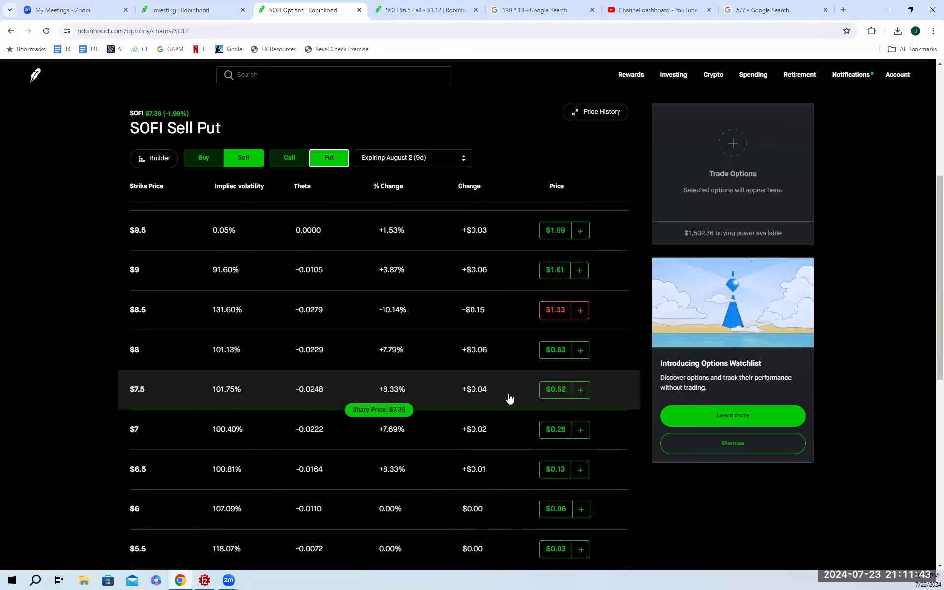
{"action": "scroll", "coordinate": [523, 434], "scroll_direction": "down", "scroll_amount": 1}
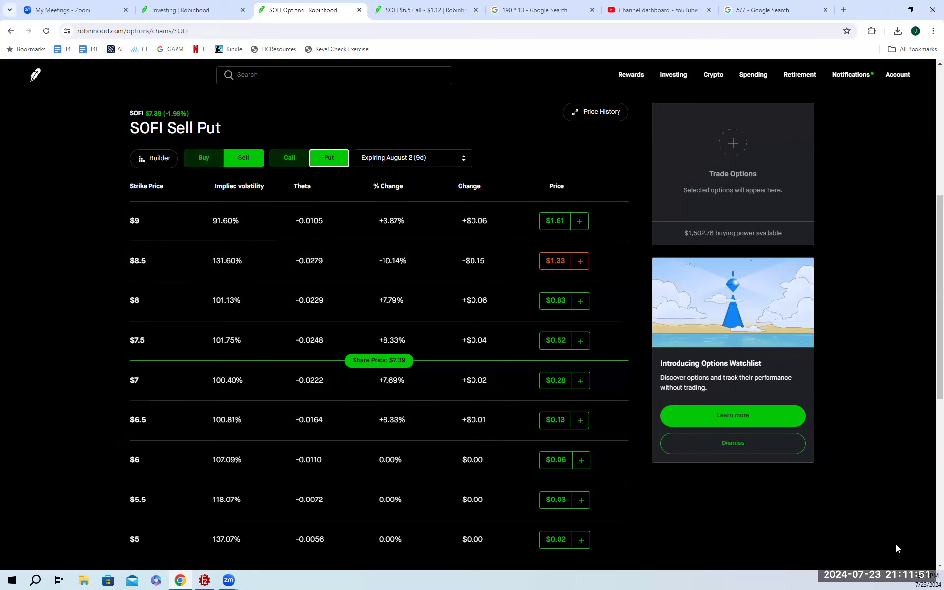
{"action": "left_click", "coordinate": [931, 580]}
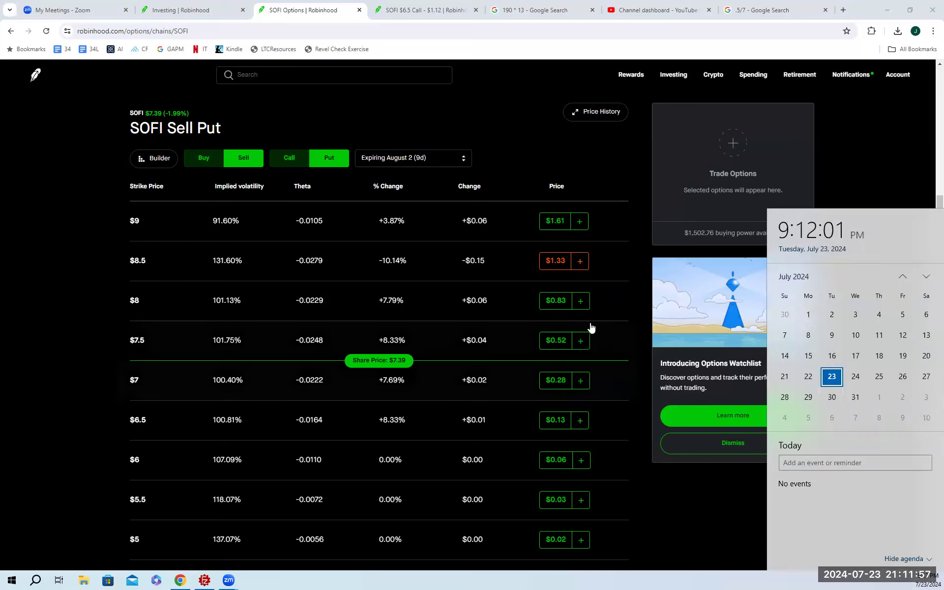
{"action": "left_click", "coordinate": [638, 328]}
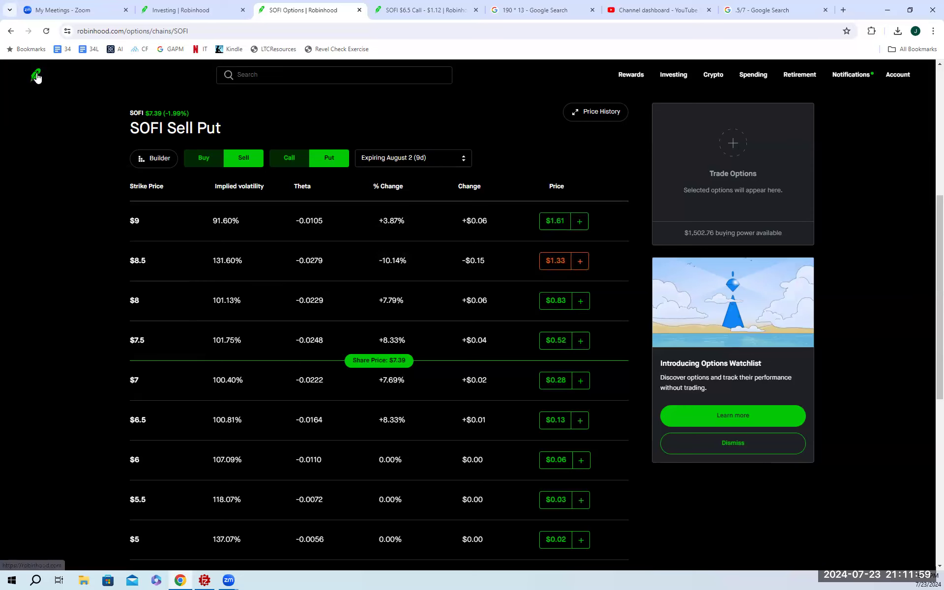
- Go from the Robinhood home page to the SOFI stock page and scroll to Earnings
{"action": "left_click", "coordinate": [35, 74]}
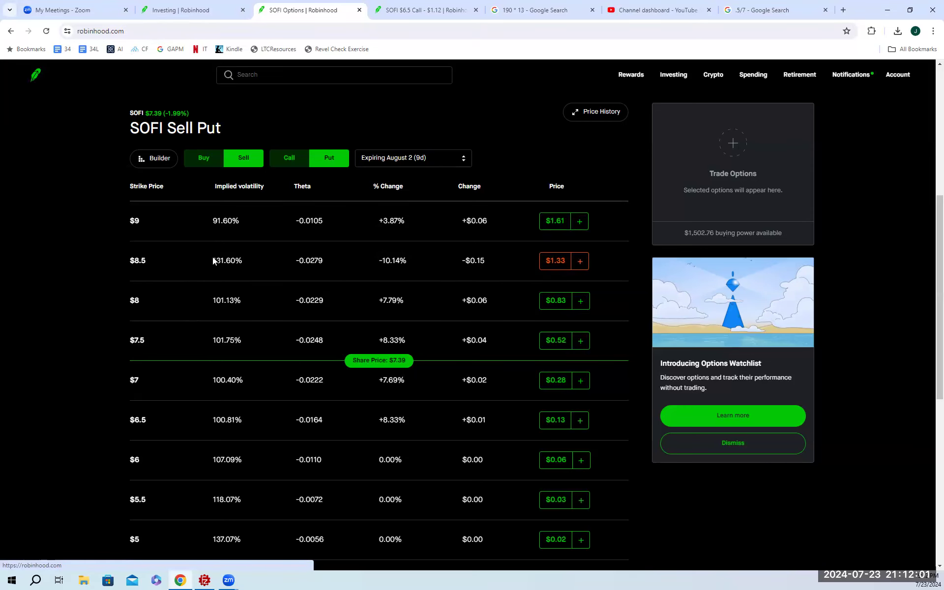
{"action": "left_click", "coordinate": [681, 207]}
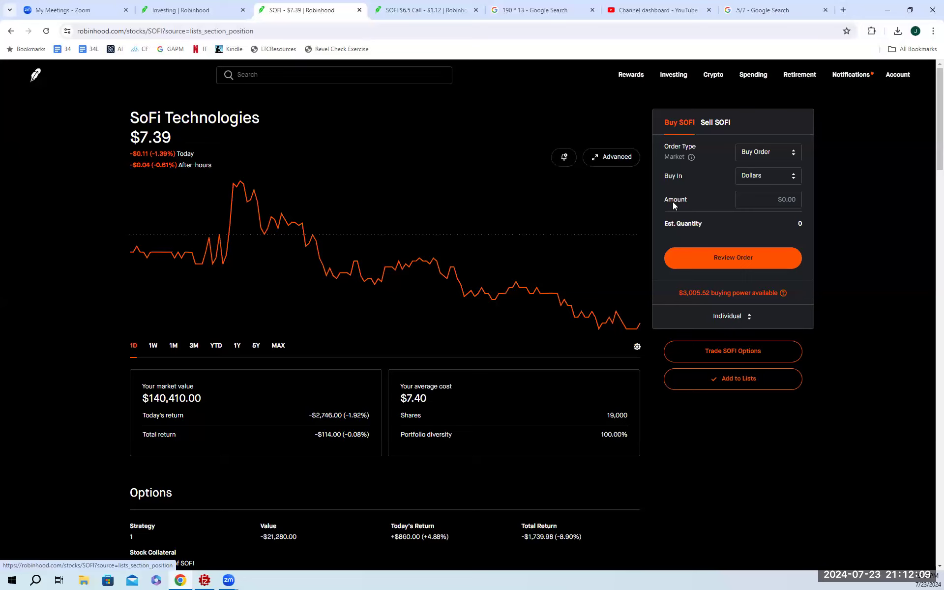
{"action": "scroll", "coordinate": [601, 307], "scroll_direction": "down", "scroll_amount": 10}
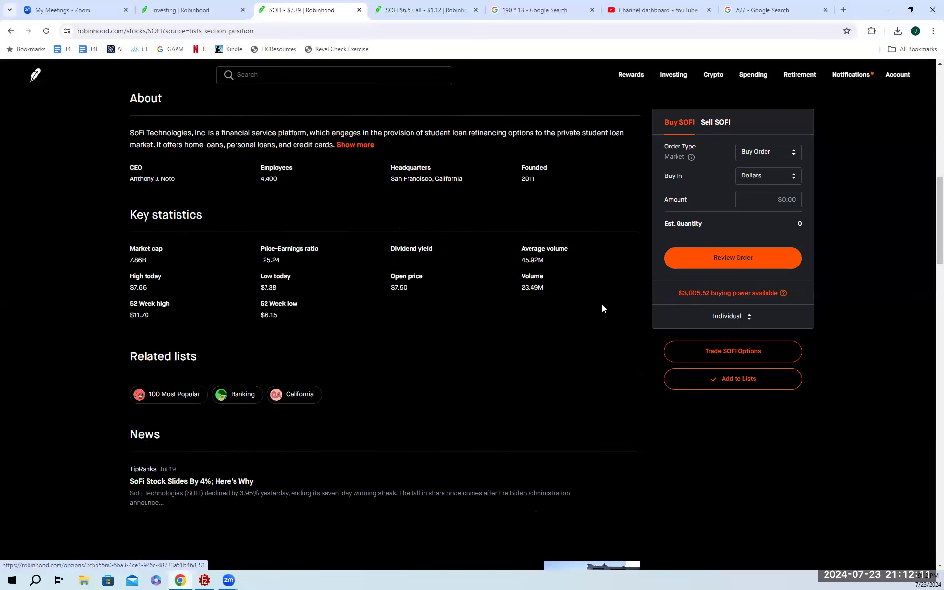
{"action": "scroll", "coordinate": [603, 308], "scroll_direction": "down", "scroll_amount": 15}
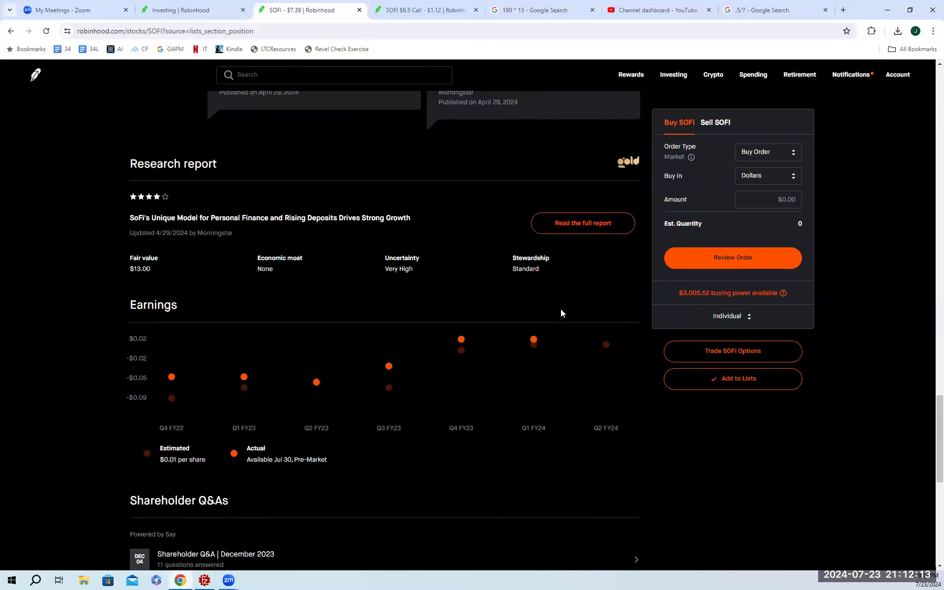
{"action": "scroll", "coordinate": [561, 313], "scroll_direction": "down", "scroll_amount": 3}
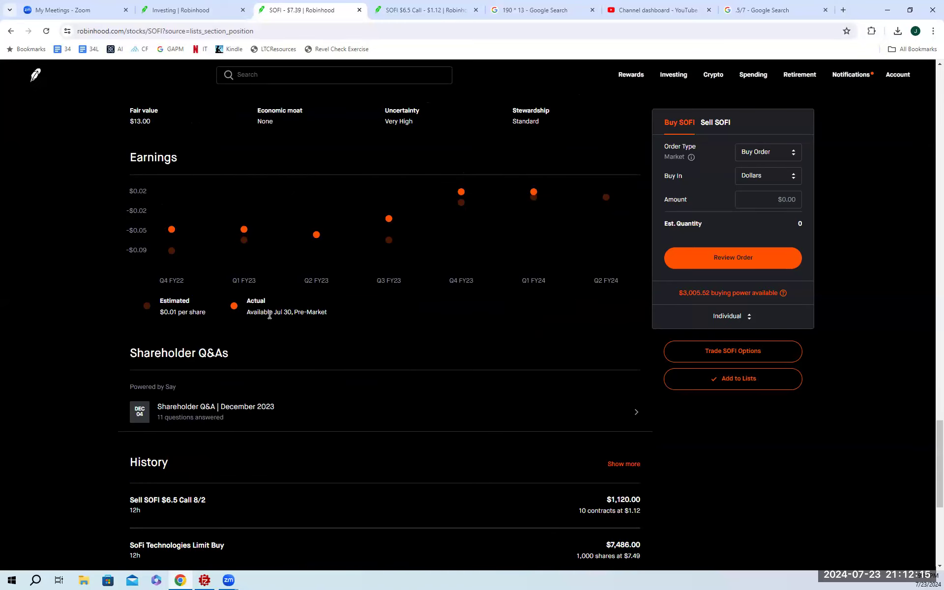
- Highlight the Jul 30 pre-market earnings date and compare it with the Windows calendar
{"action": "left_click_drag", "start_coordinate": [277, 312], "coordinate": [305, 315]}
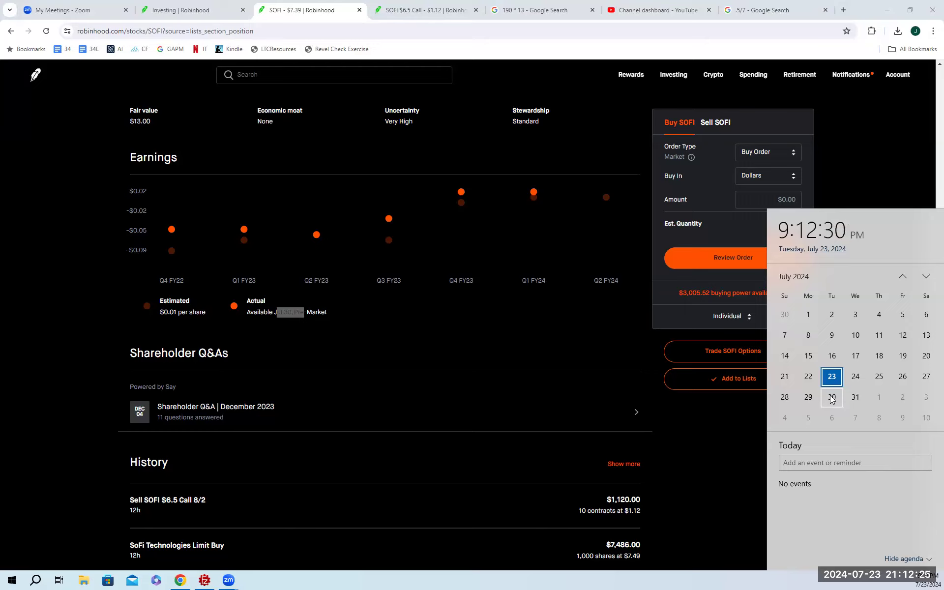
{"action": "left_click", "coordinate": [699, 454]}
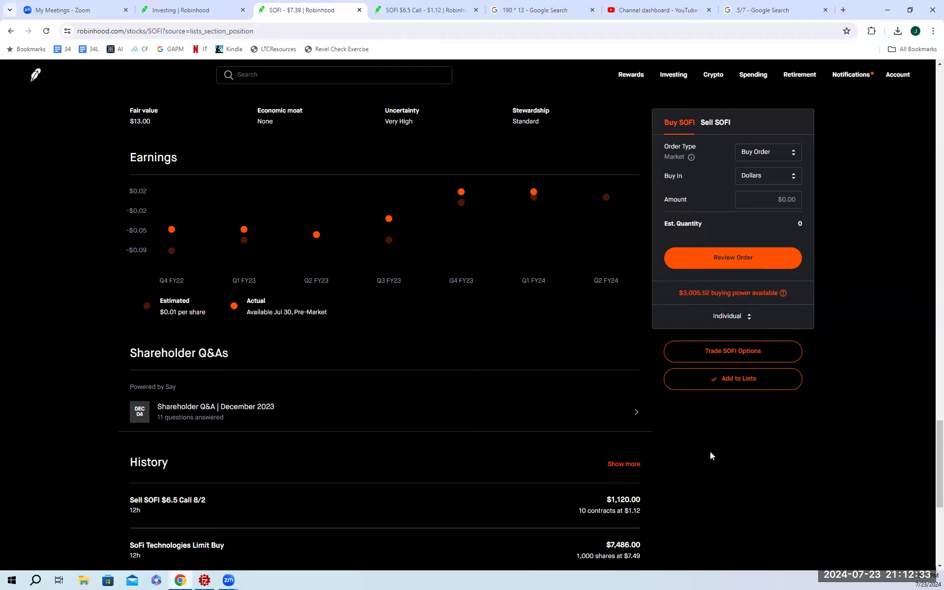
{"action": "left_click", "coordinate": [926, 583]}
{"action": "left_click", "coordinate": [858, 187]}
{"action": "scroll", "coordinate": [874, 410], "scroll_direction": "up", "scroll_amount": 12}
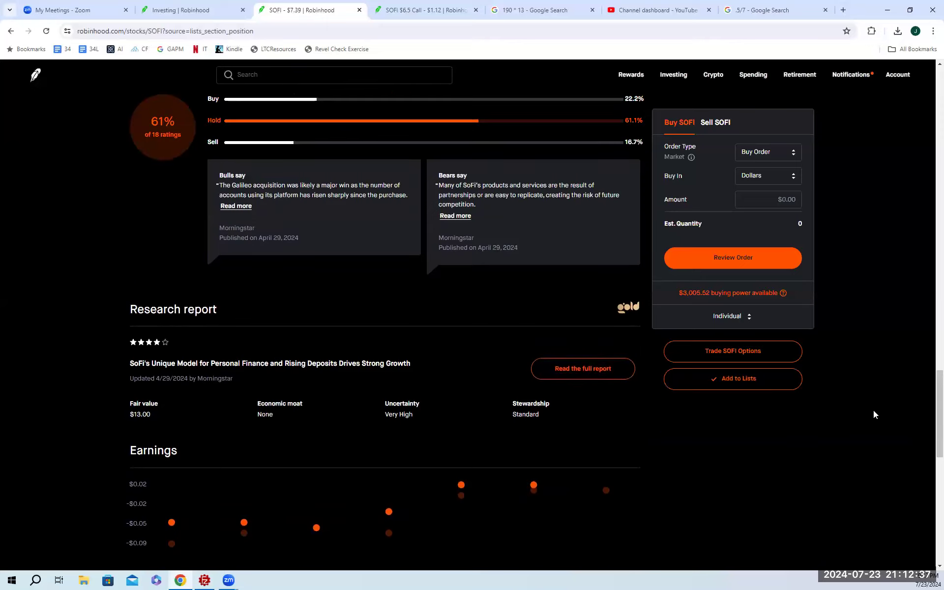
{"action": "scroll", "coordinate": [874, 423], "scroll_direction": "up", "scroll_amount": 15}
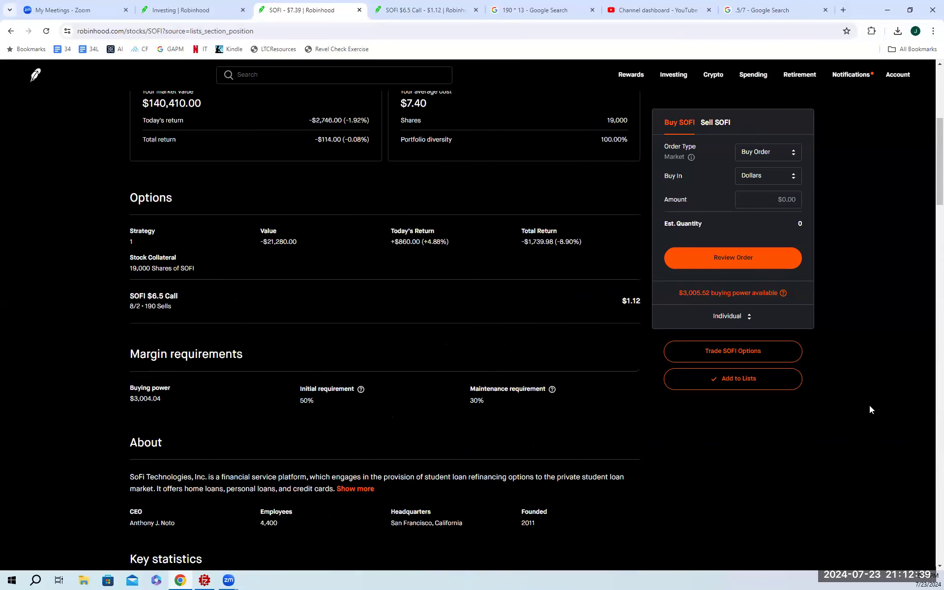